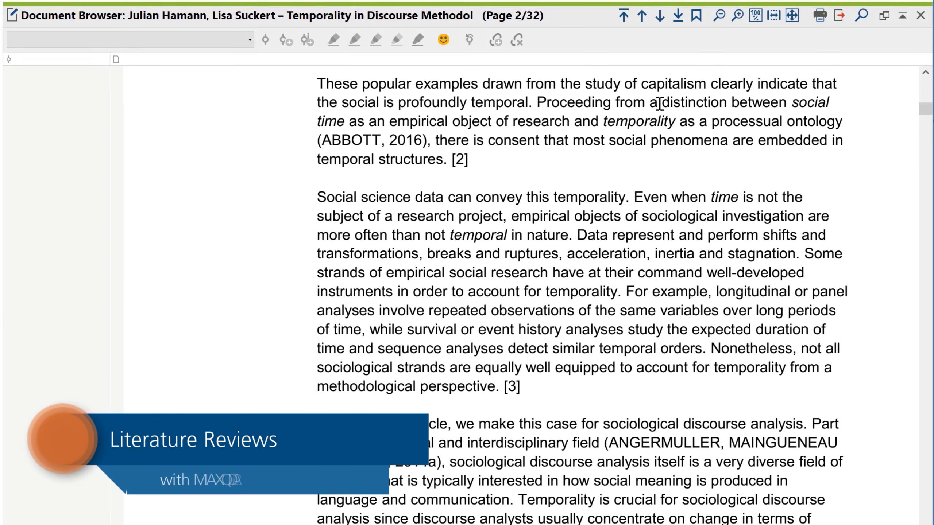
- Highlight the social time passage yellow and (ABBOTT, 2016) red, then expand 2. Theory and 3. Methods
left_click_drag(659, 103, 815, 122)
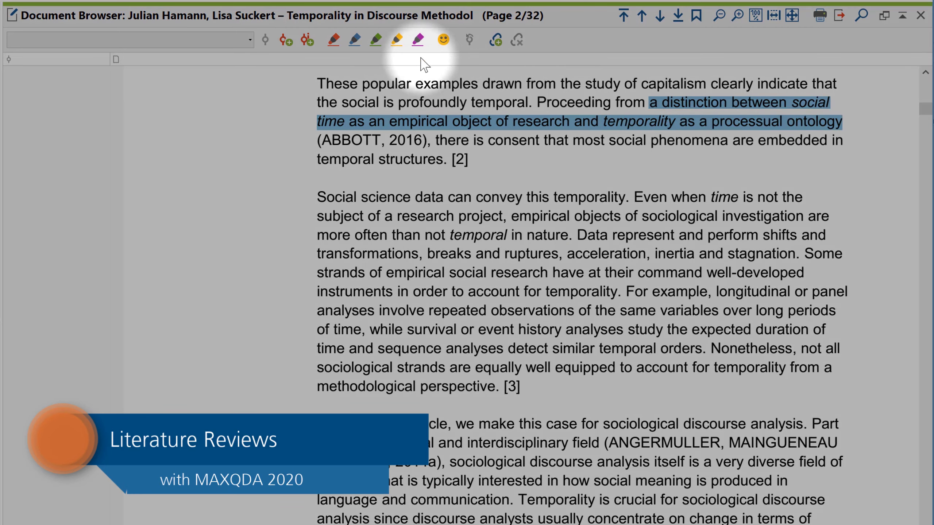
left_click(398, 40)
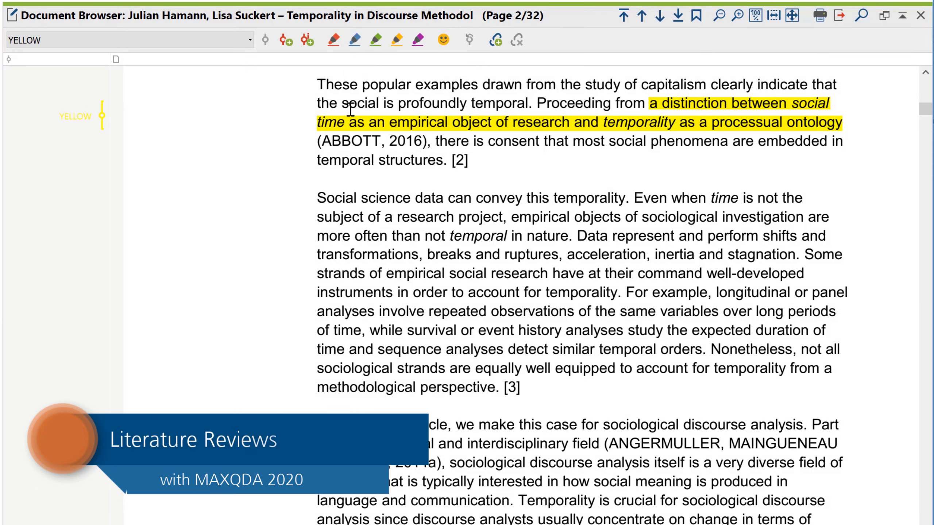
left_click_drag(318, 141, 427, 142)
left_click(334, 39)
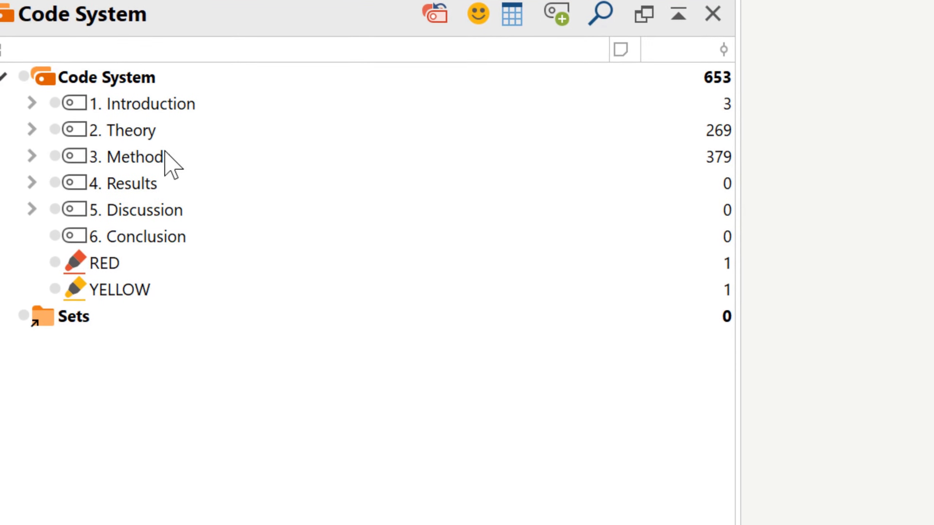
left_click(34, 127)
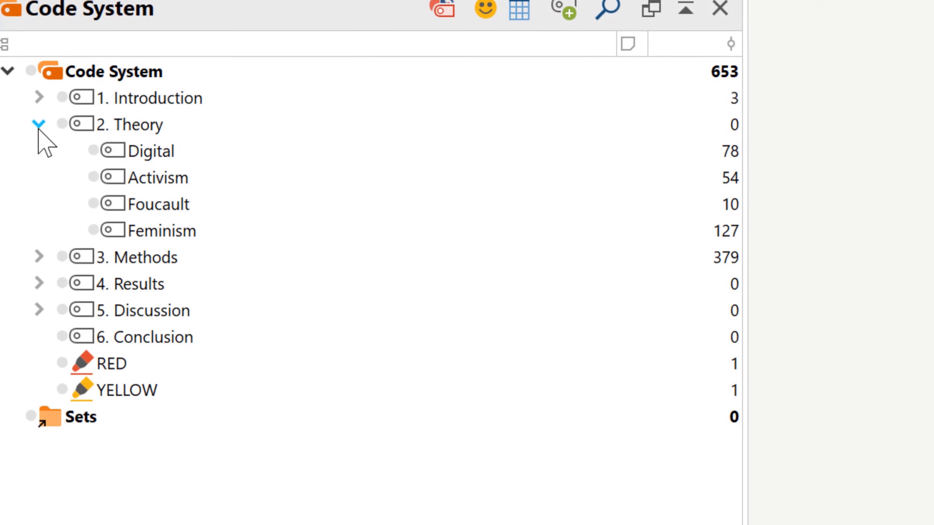
left_click(39, 256)
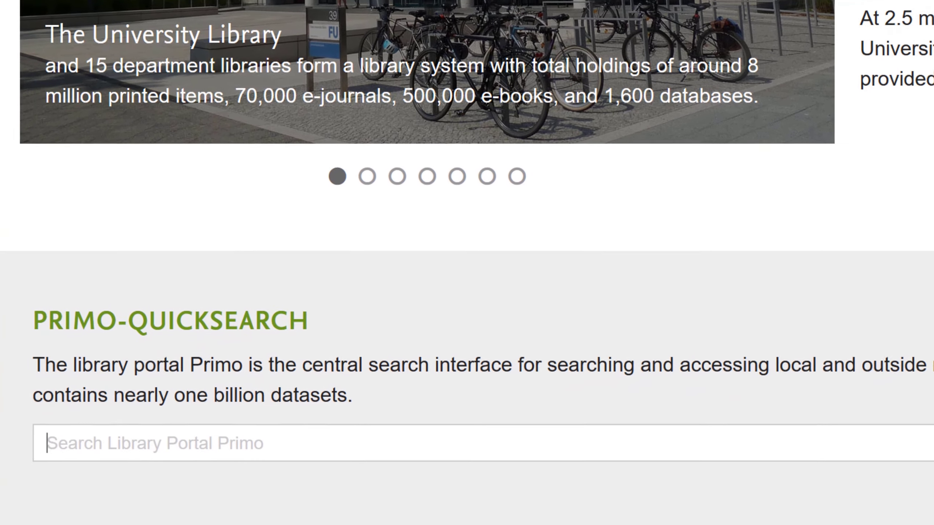
- Search Primo for 'responsibility financial crisis', pin the KWALON responsibility article, and view My Favorites
type("responsibility")
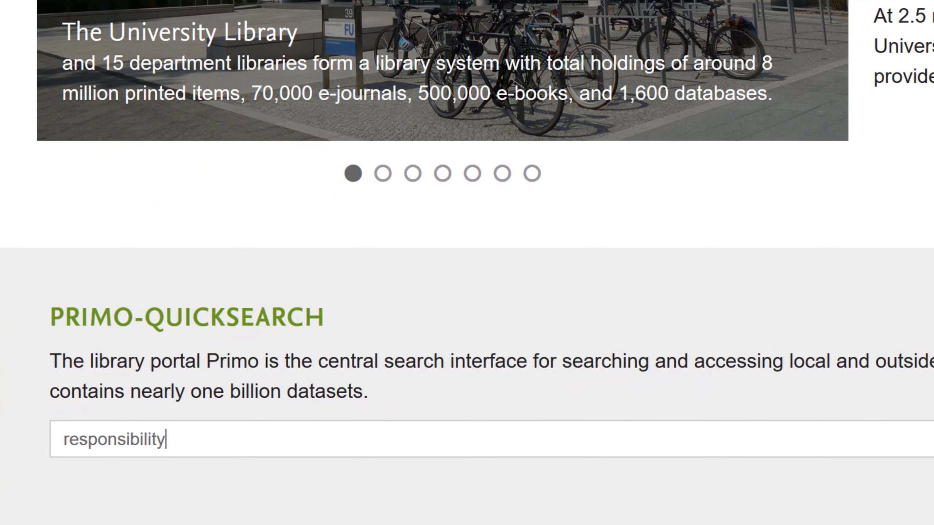
type(" financial crisis")
key("Return")
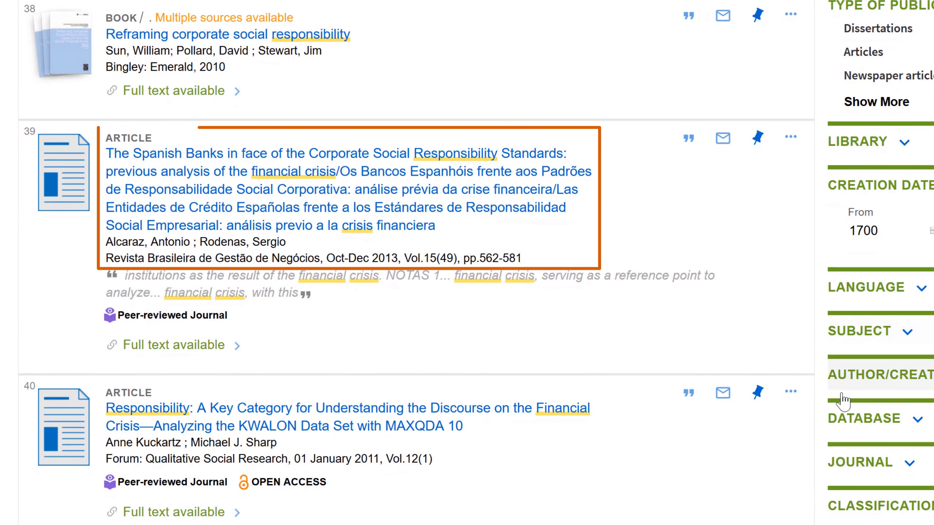
left_click(791, 393)
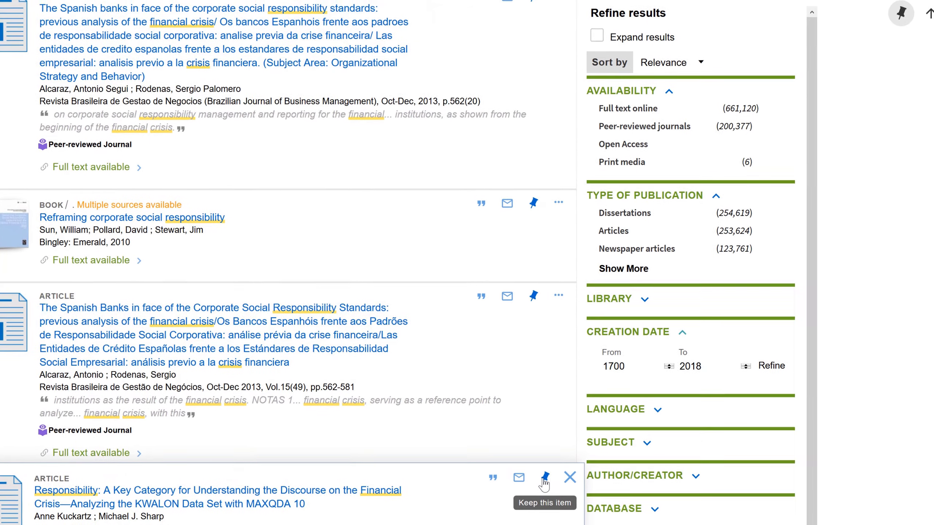
left_click(538, 482)
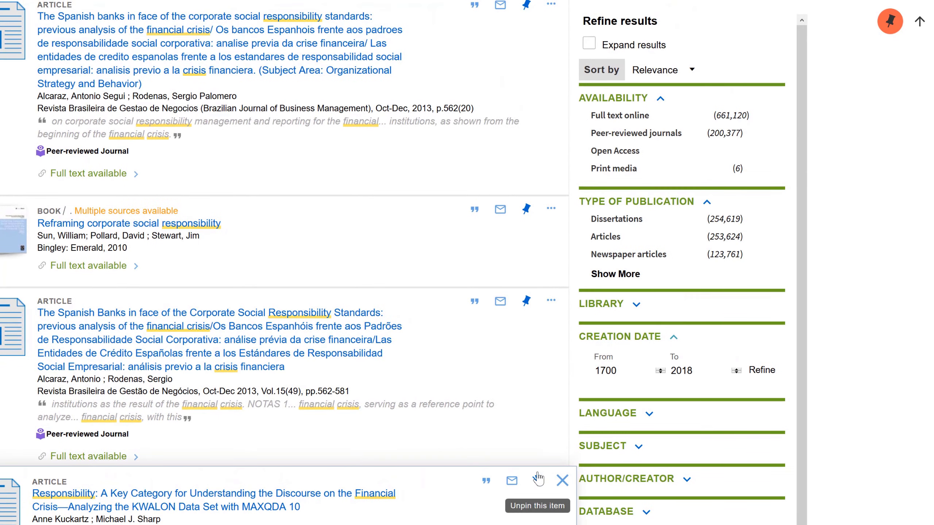
left_click(886, 26)
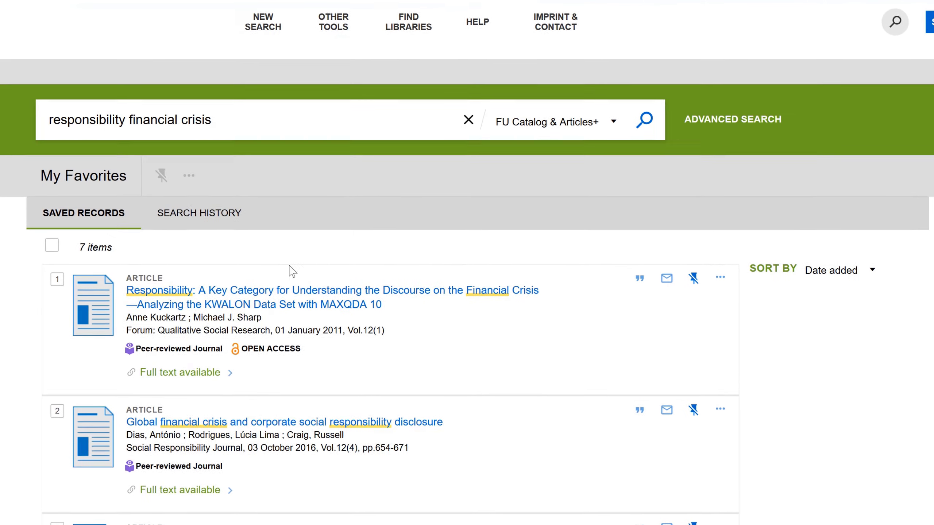
- Export all seven favourite records as RIS and save Primo_RIS_Export.ris to disk
left_click(52, 246)
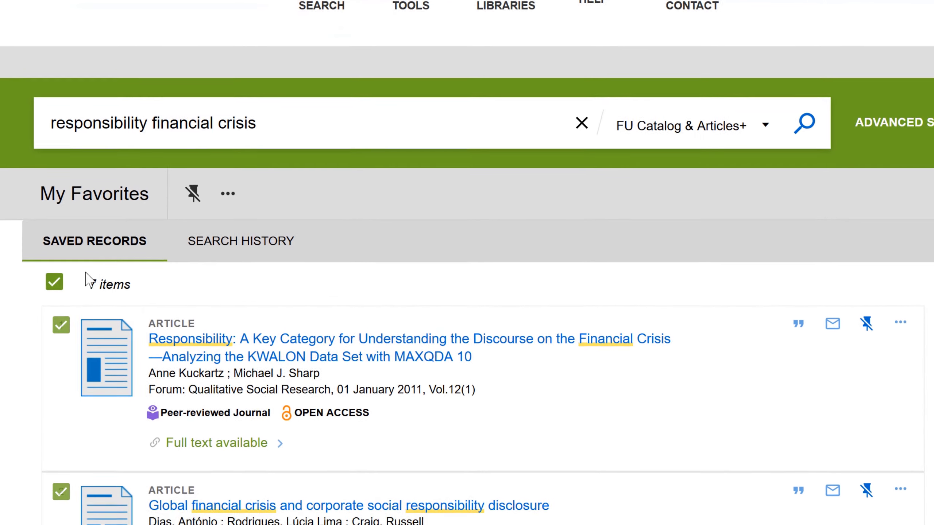
left_click(228, 193)
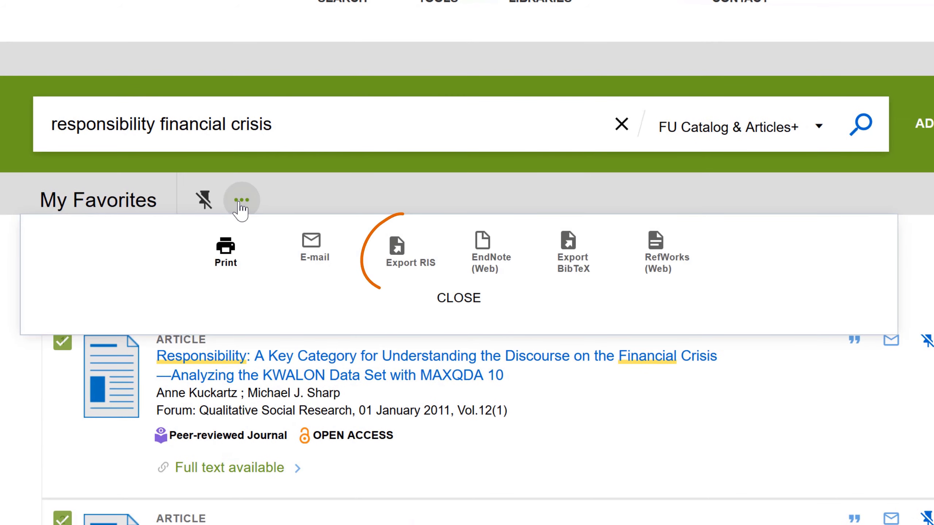
left_click(406, 262)
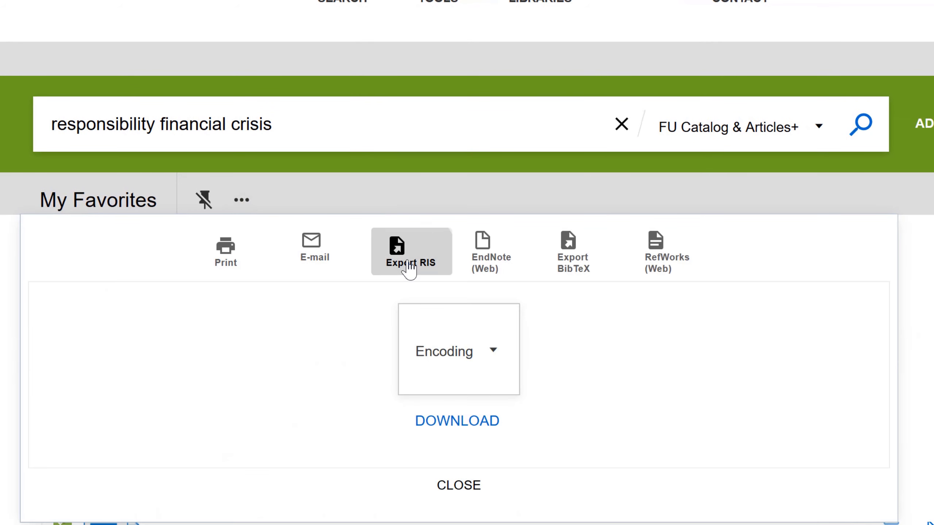
left_click(447, 423)
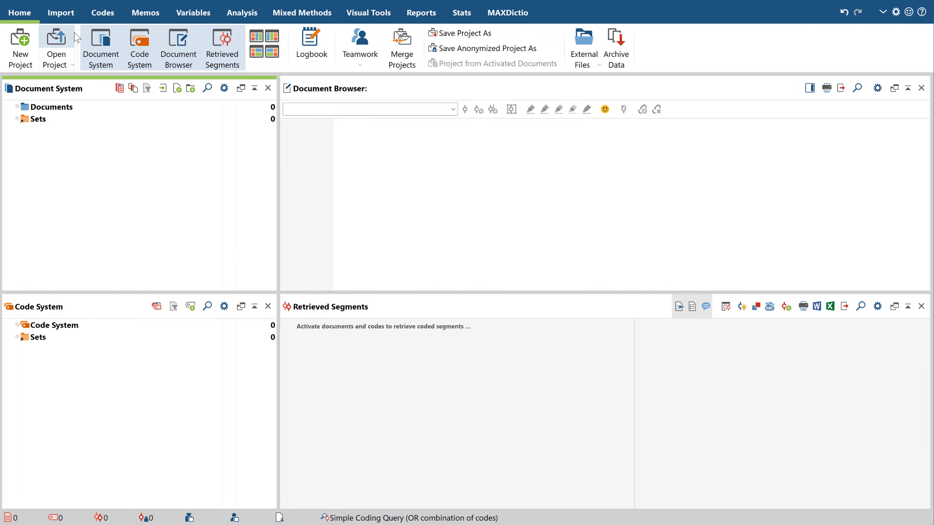
- Import Data_Analysis_in_Journal_of_Mixed_Methods_2014-2016.ris as bibliographic data and expand its RIS tag codes
left_click(74, 15)
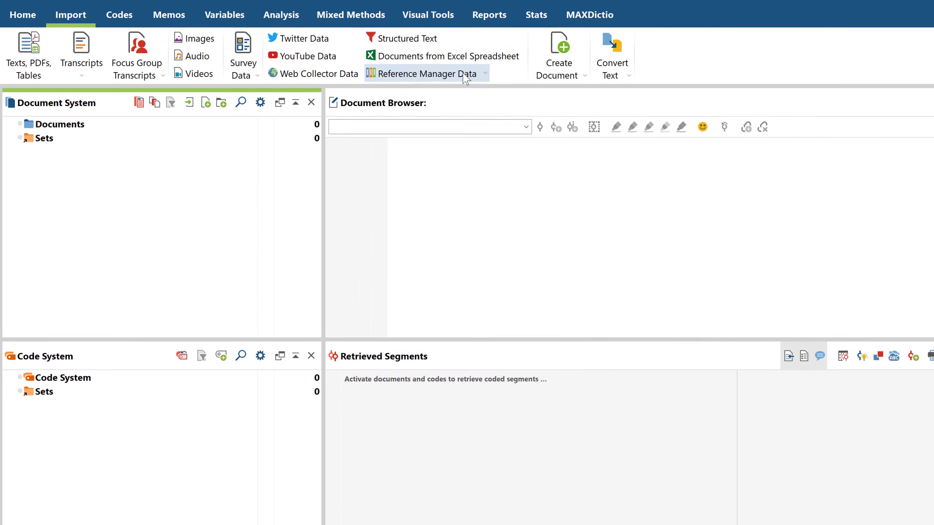
left_click(471, 76)
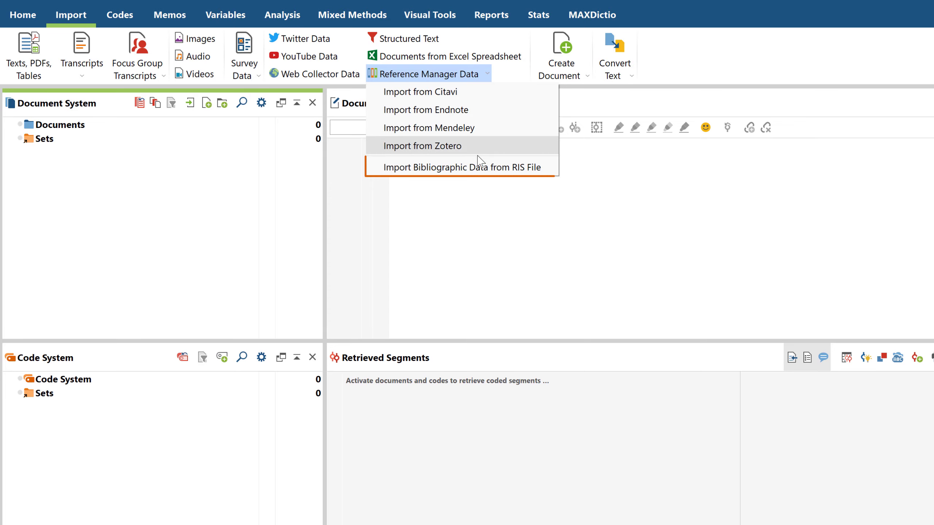
left_click(477, 173)
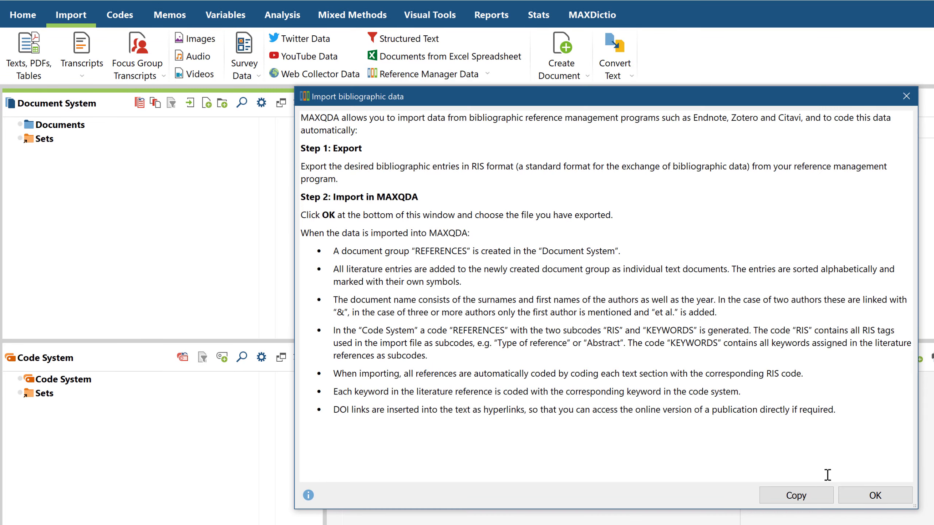
left_click(874, 495)
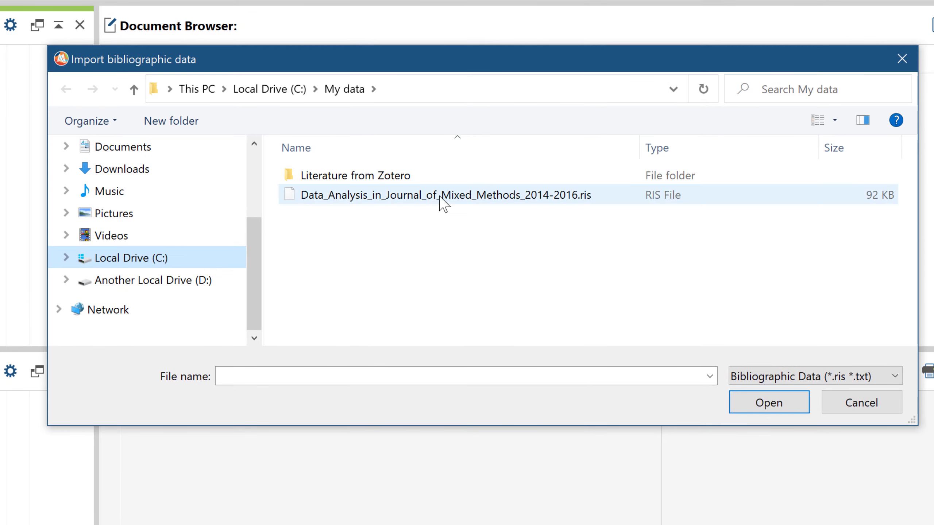
double_click(441, 199)
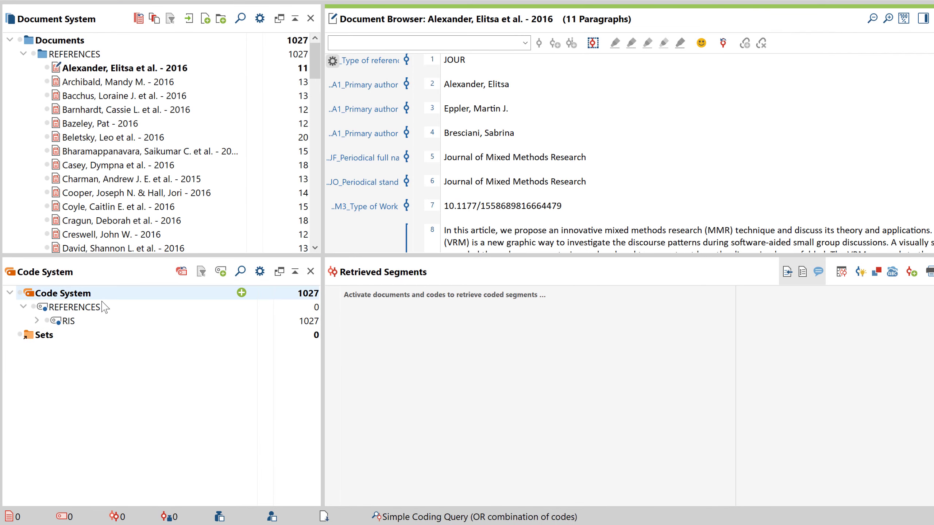
left_click(37, 321)
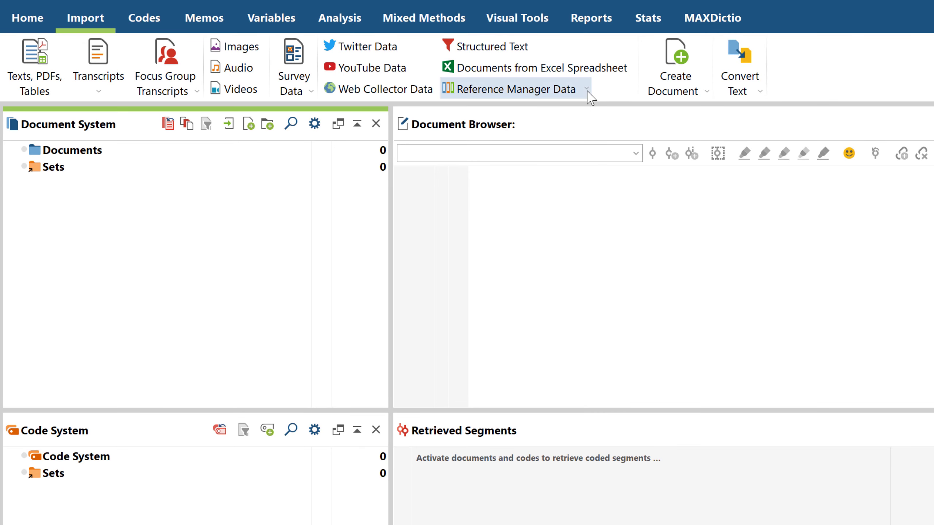
- Import Autonomous Driving.ris from the Literature from Zotero folder, including its PDF attachments
left_click(588, 92)
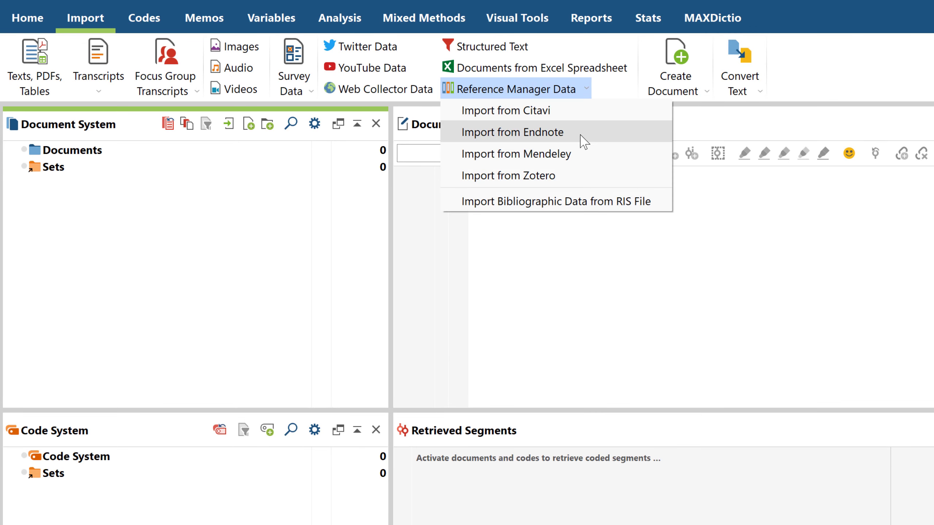
left_click(579, 175)
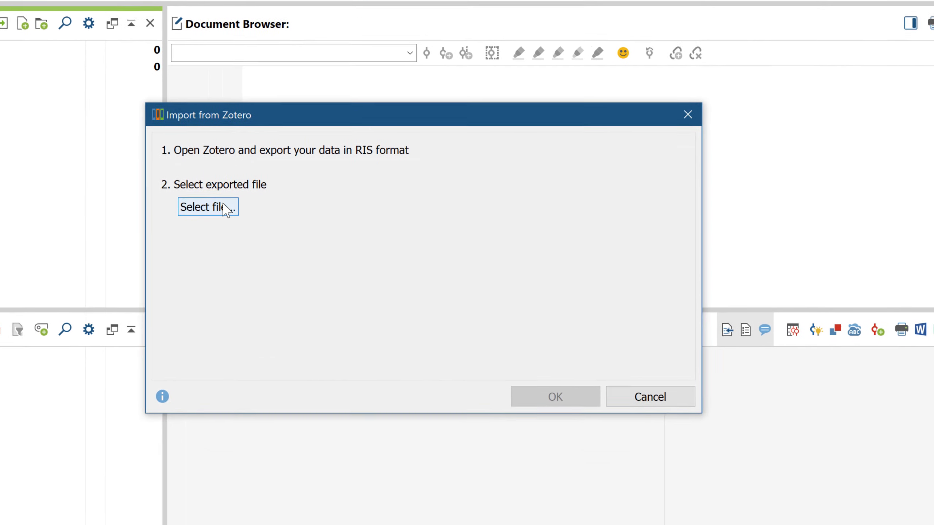
left_click(227, 211)
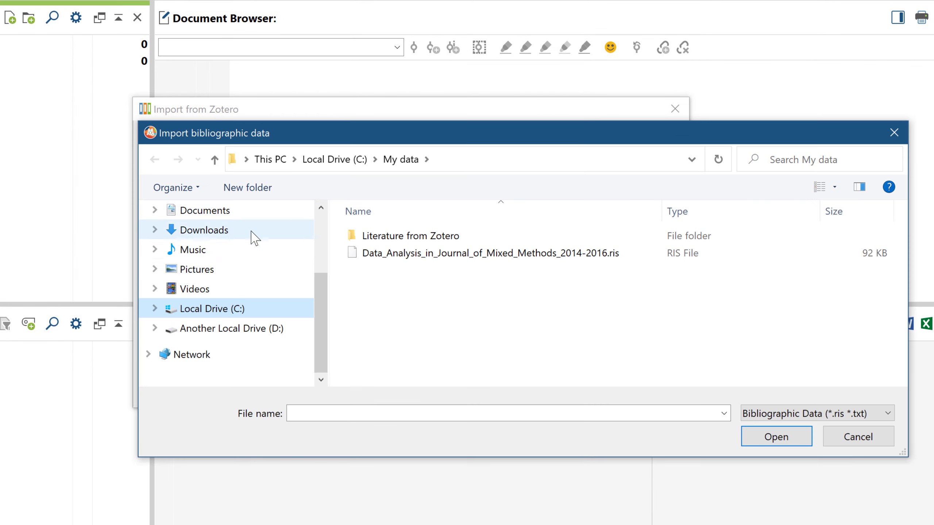
double_click(384, 242)
double_click(401, 267)
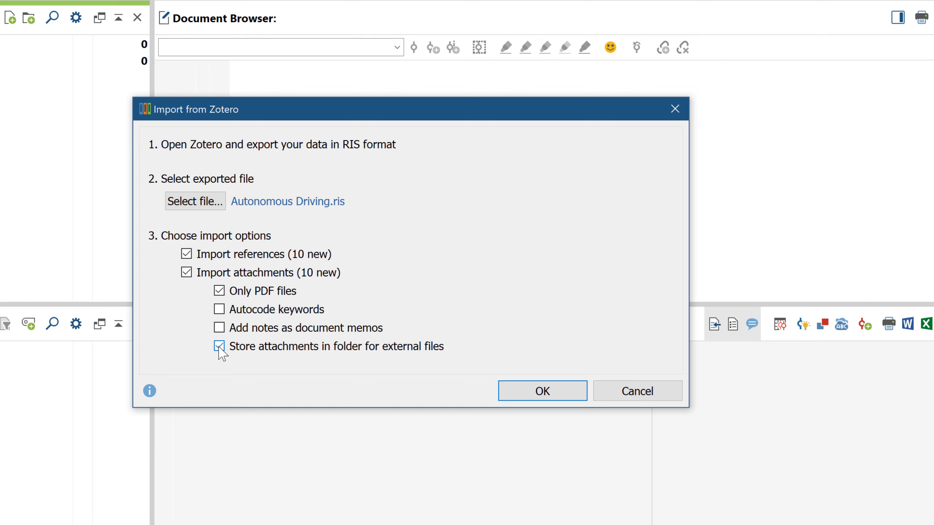
left_click(515, 399)
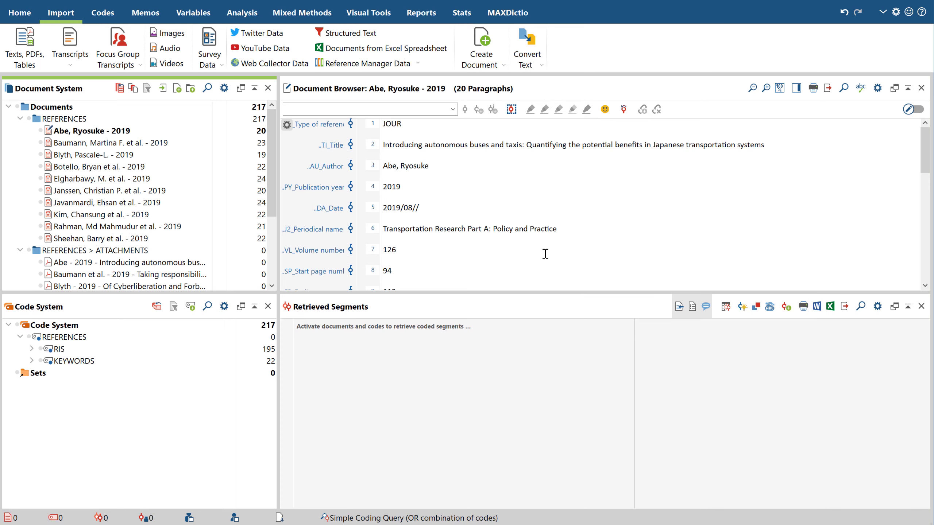
- Open the Abe reference's attached PDF and preview a word cloud of the attachments document group
scroll(545, 254, "down", 3)
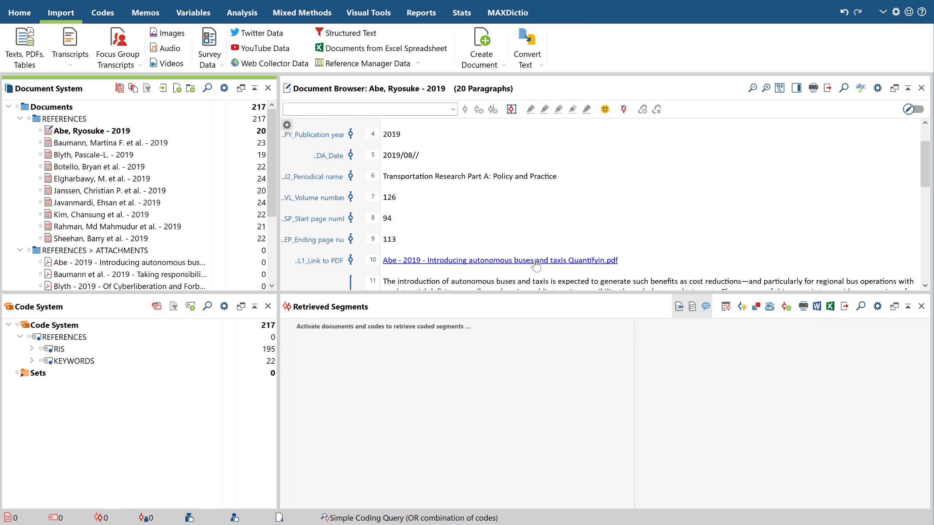
left_click(534, 261)
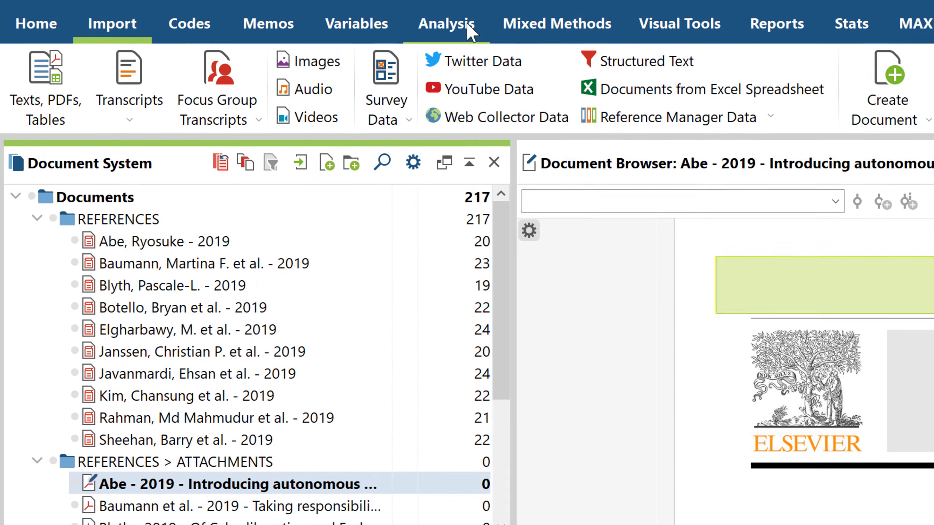
left_click(469, 29)
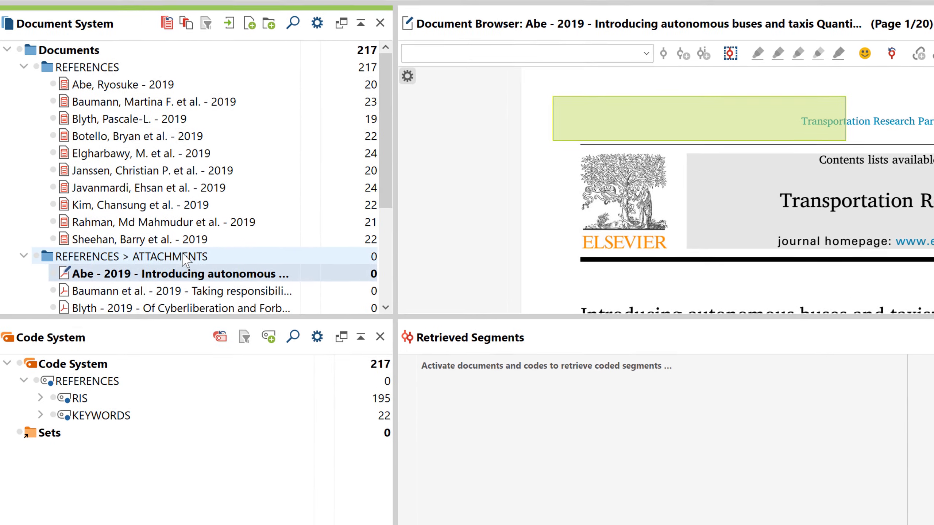
right_click(156, 289)
left_click(246, 369)
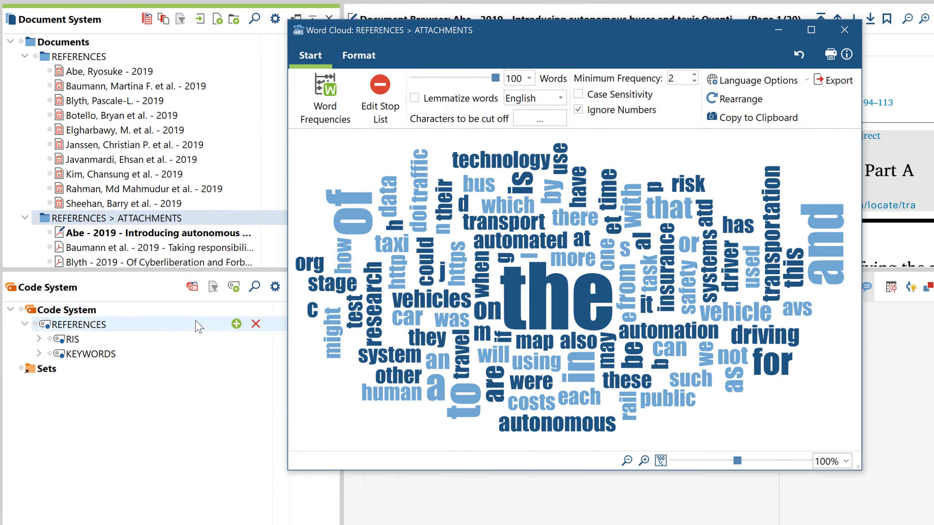
left_click(843, 29)
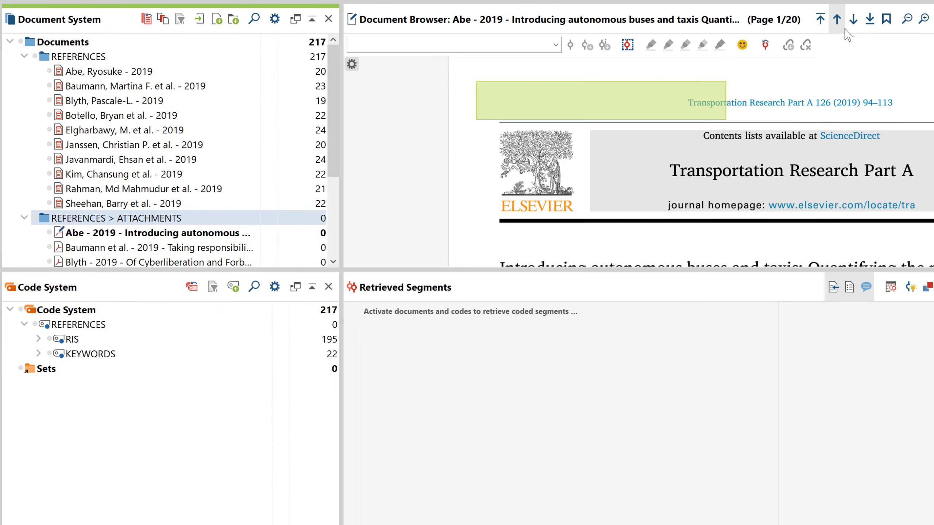
- Mark the article's full two-line title with the red highlight
scroll(673, 74, "down", 3)
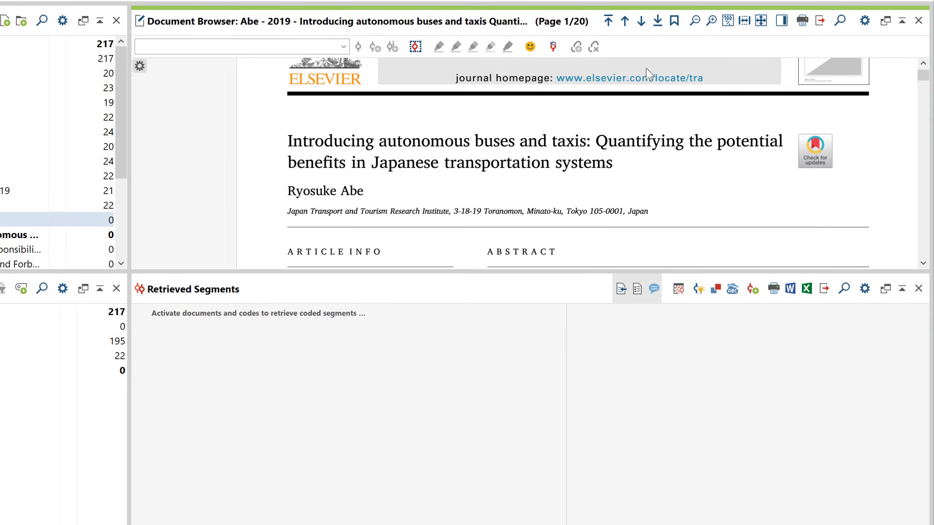
left_click_drag(313, 146, 610, 163)
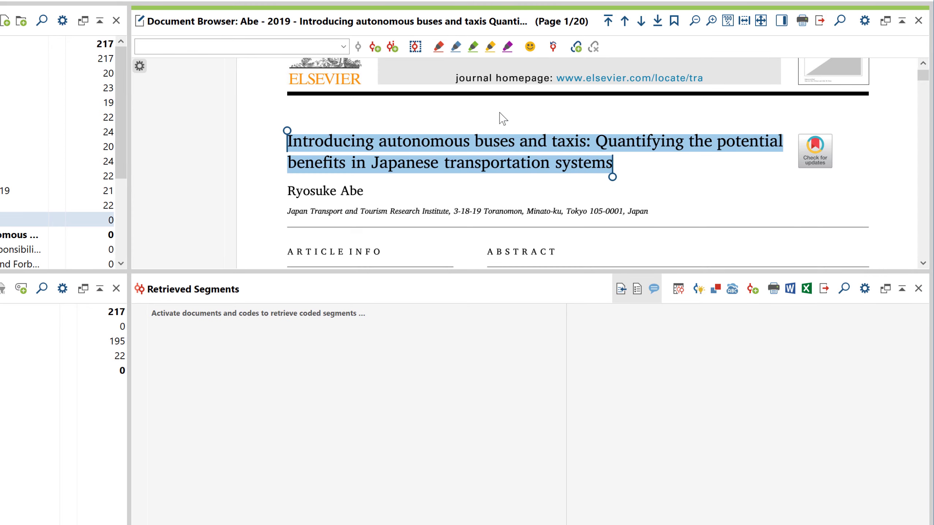
left_click(438, 47)
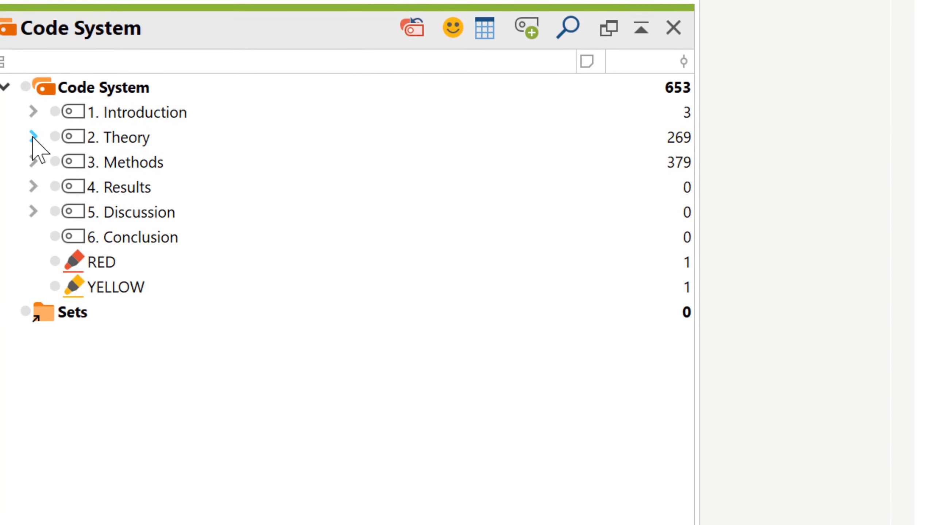
- Expand 2. Theory and 3. Methods and select an article sentence, dismissing the coding options
left_click(32, 138)
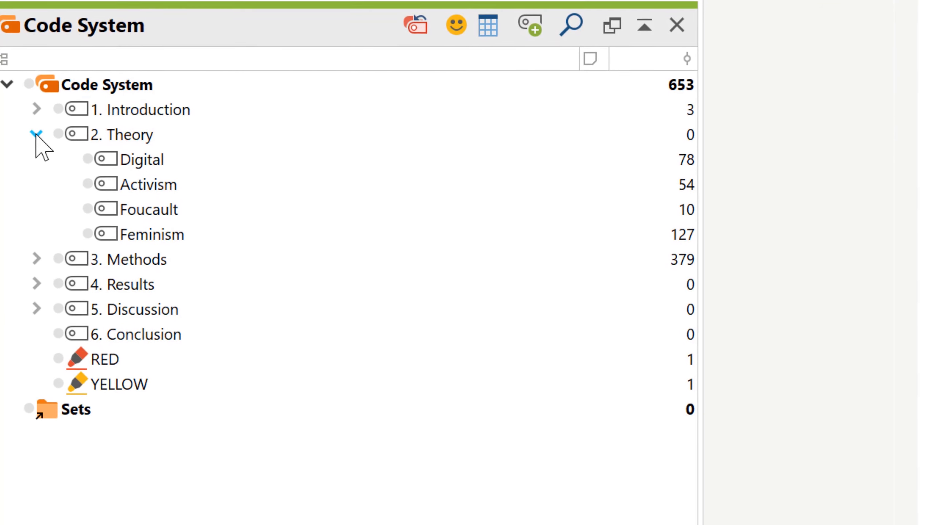
left_click(37, 259)
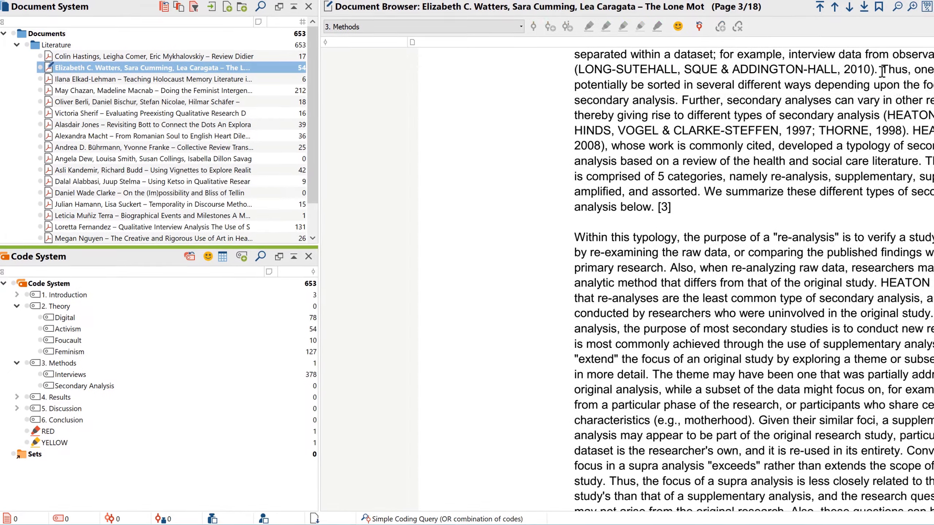
left_click_drag(880, 70, 908, 131)
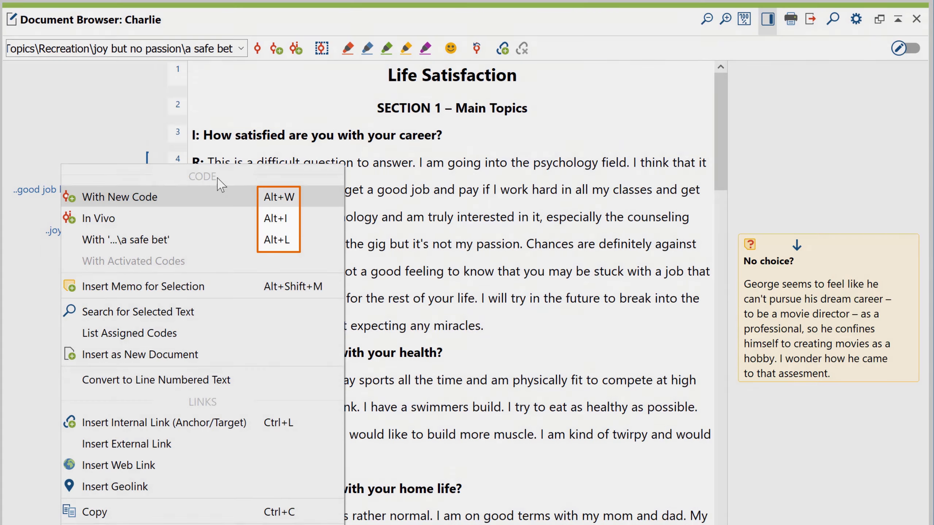
left_click(236, 154)
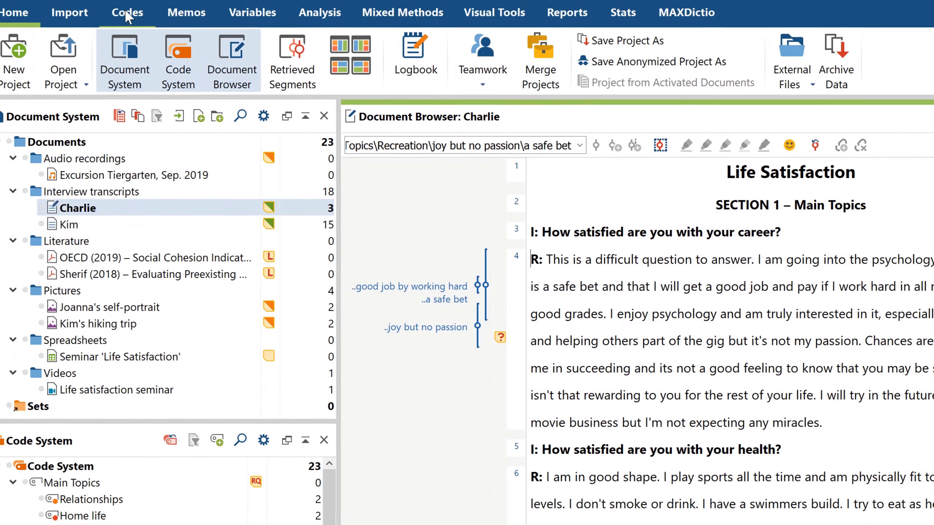
- Show the Retrieved Segments pane and activate the Insurance code under Theoretical part
left_click(147, 15)
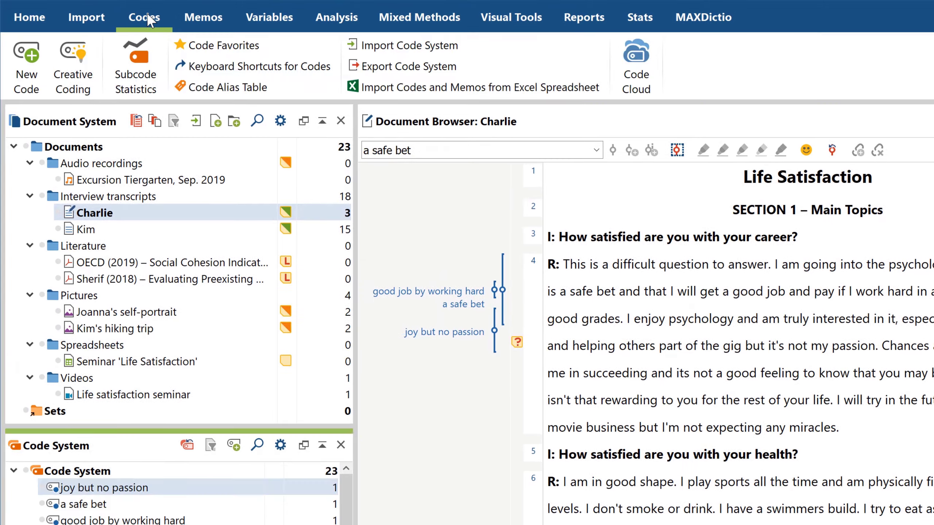
left_click(225, 68)
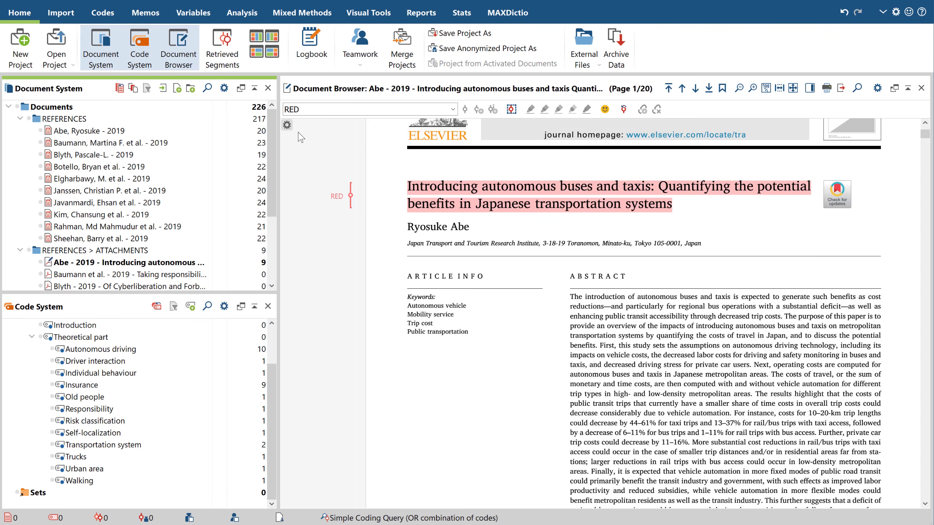
left_click(231, 69)
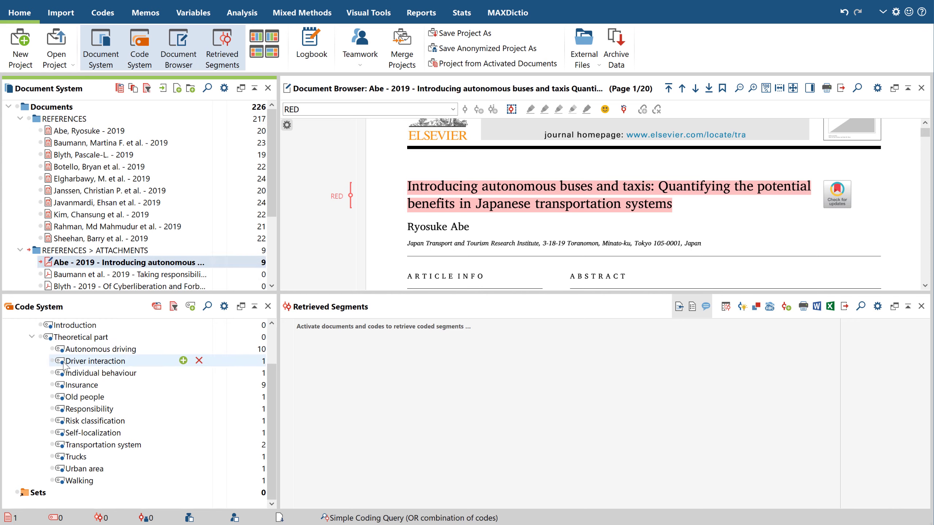
left_click(63, 385)
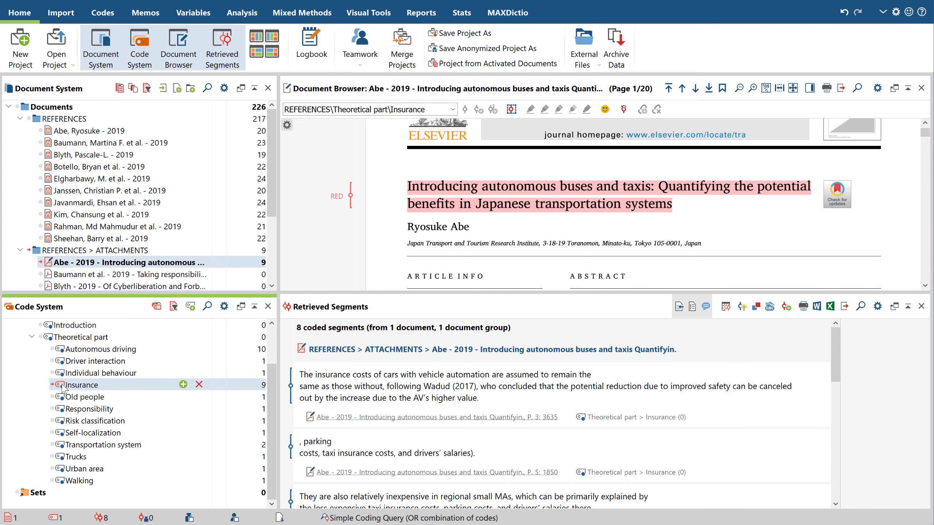